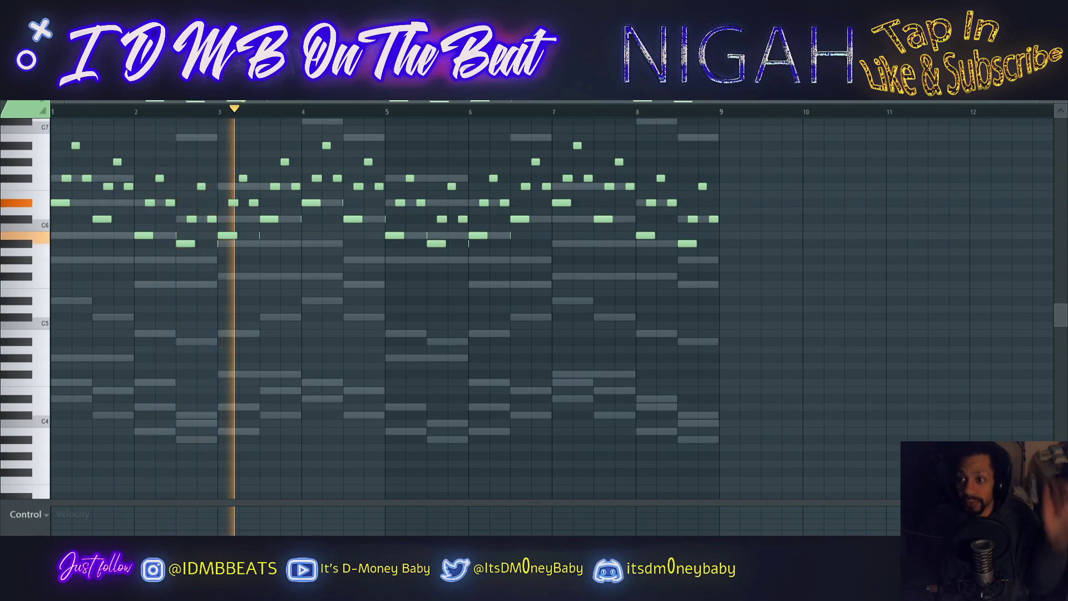
# - Show the mixer with the HalfTime effect on Insert 15 and move the plugin window aside
pyautogui.press('F6')
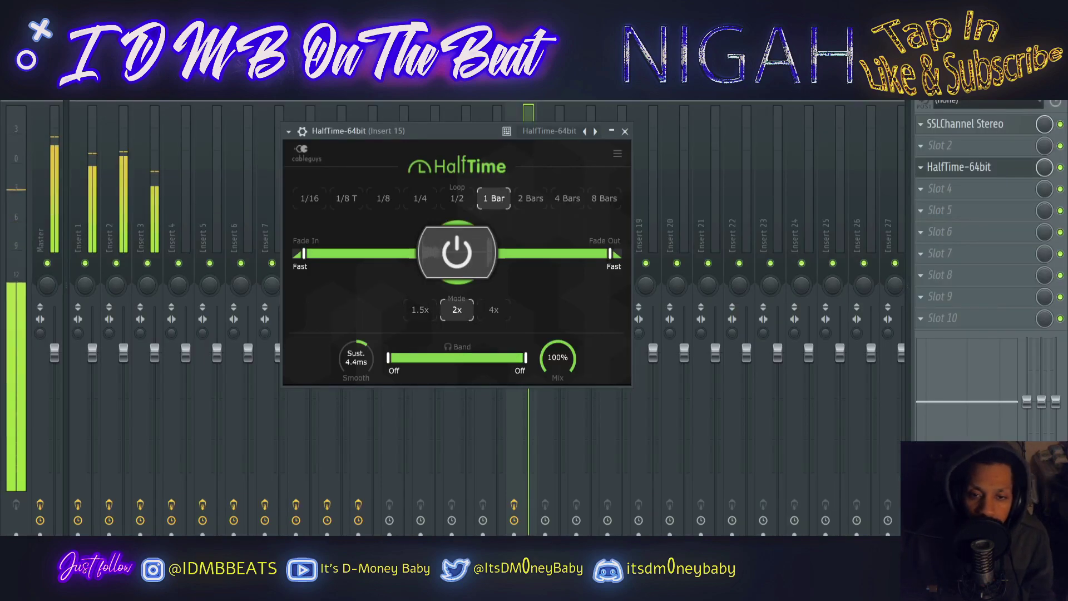
pyautogui.moveTo(456, 131); pyautogui.dragTo(642, 344)
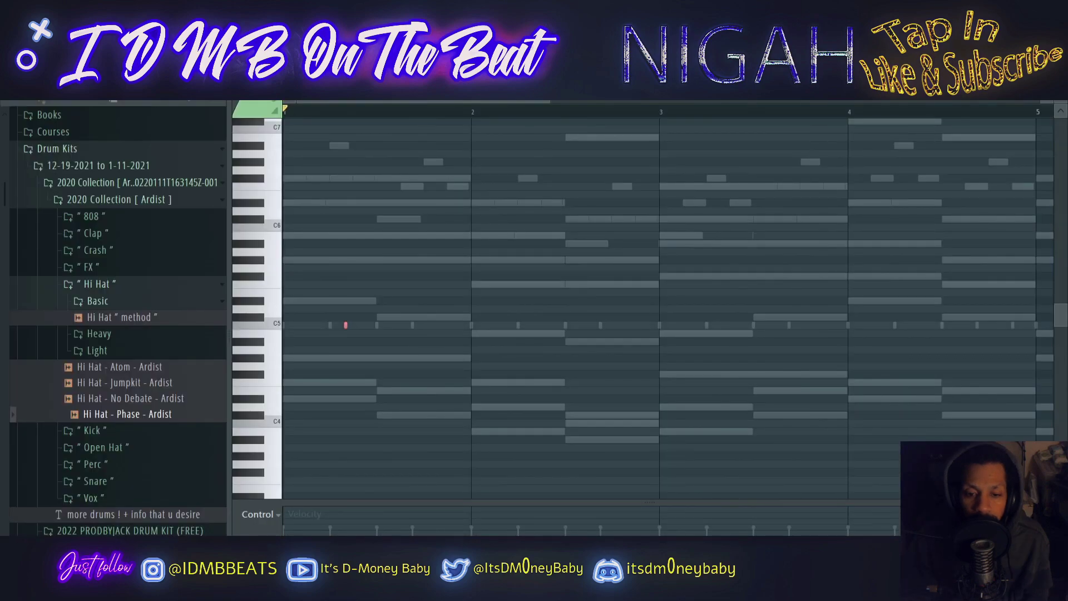
# - Play the pattern to audition the melody together with the drum programming
pyautogui.press('space')
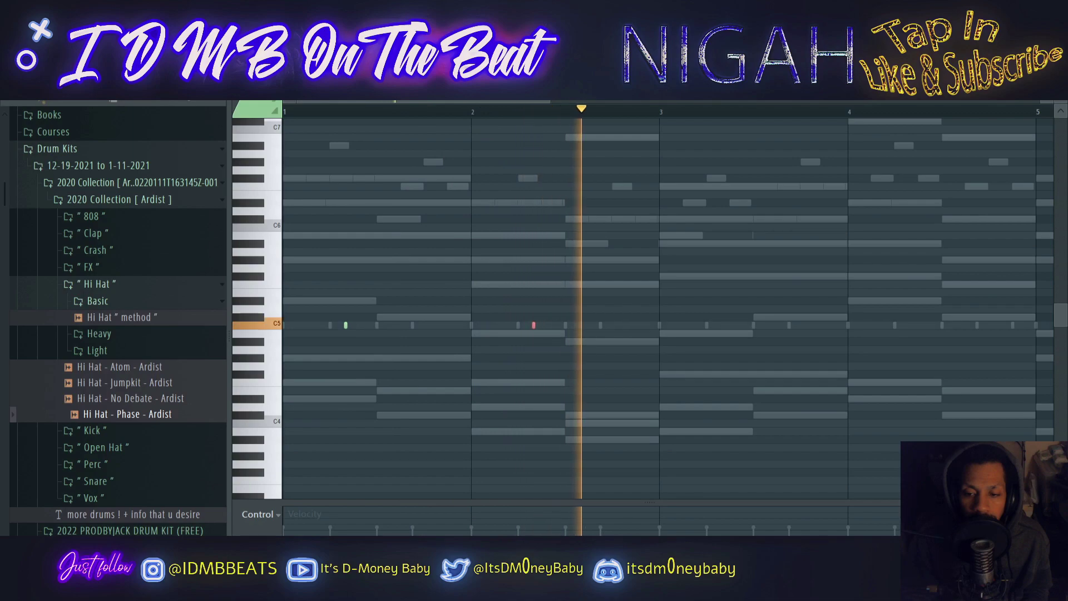
pyautogui.press('space')
pyautogui.press('space')
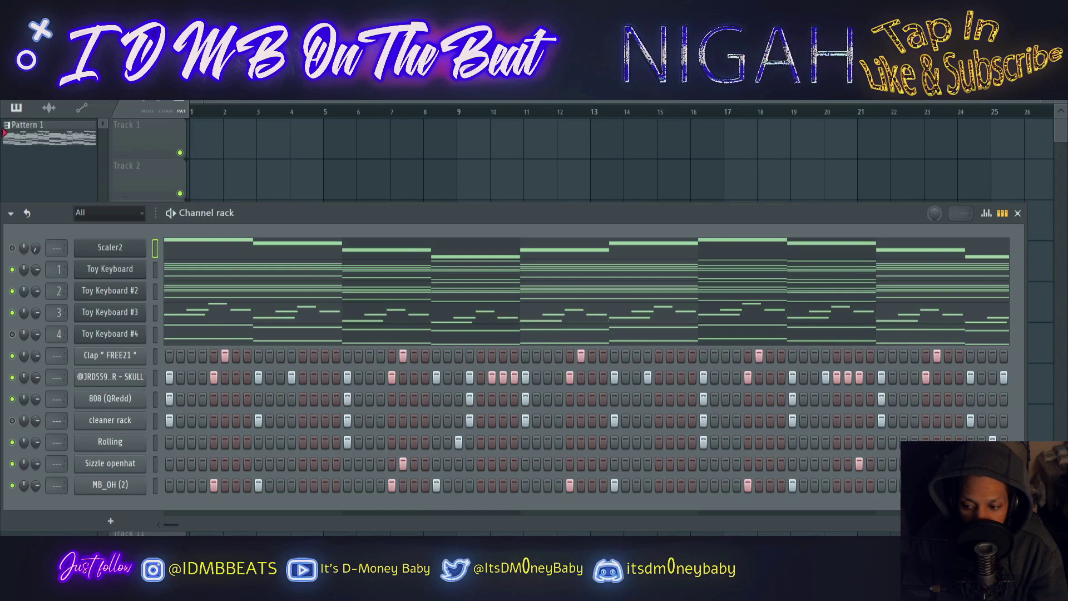
pyautogui.press('space')
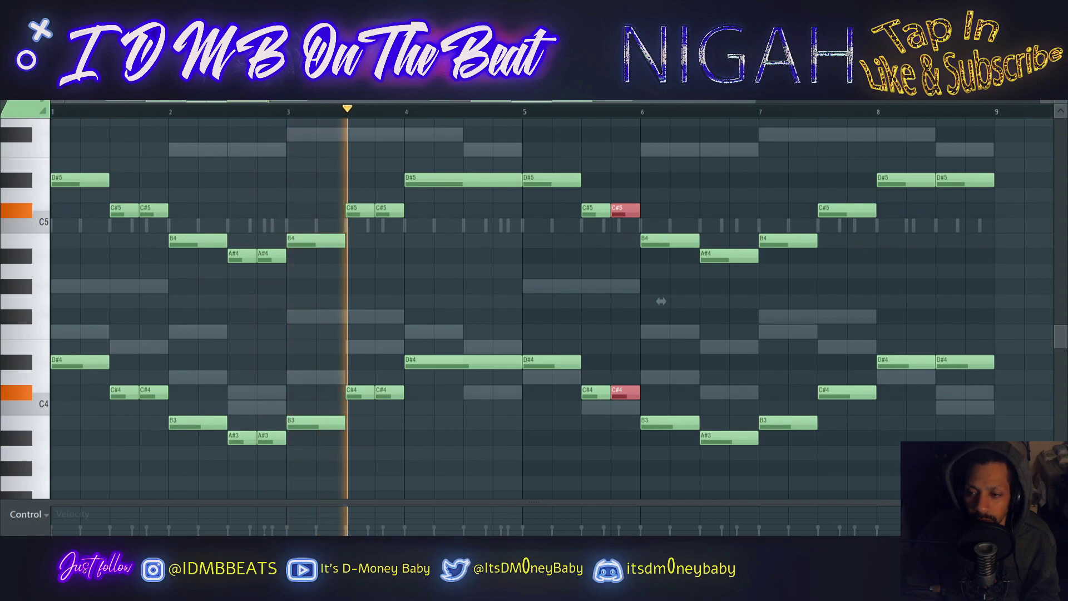
# - Slice the A# notes in bar 6 and the C# notes in bar 7 at their midpoints in both octaves
pyautogui.moveTo(729, 186); pyautogui.dragTo(729, 446)
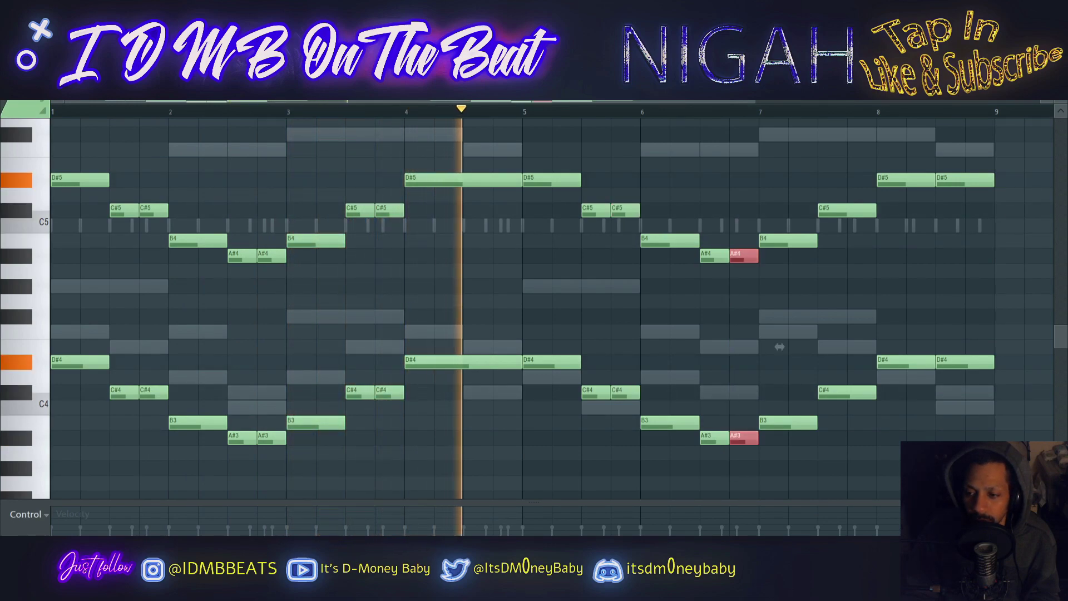
pyautogui.moveTo(848, 186); pyautogui.dragTo(848, 439)
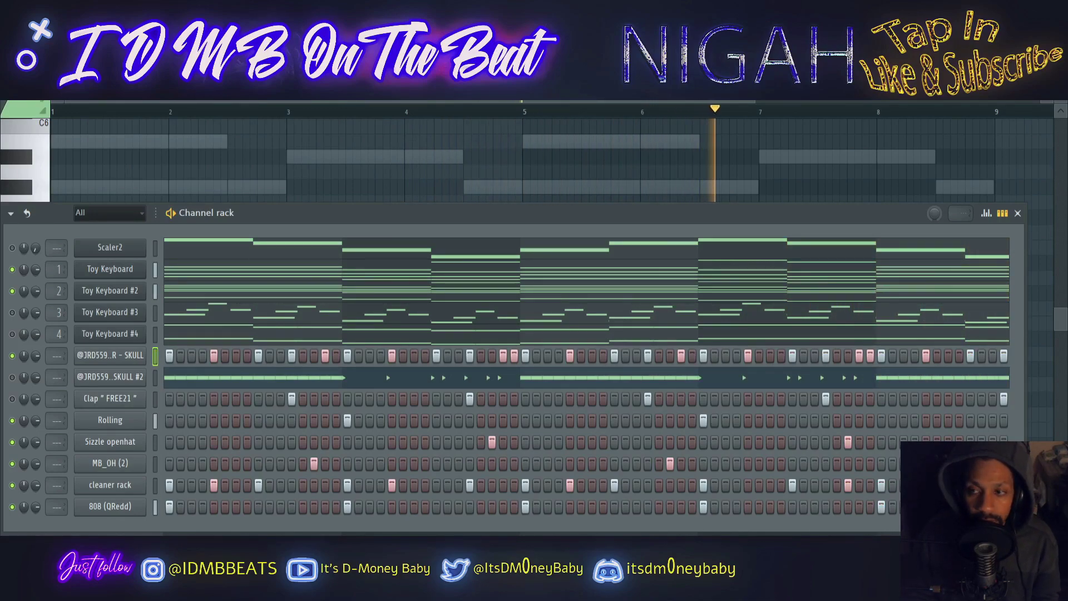
# - Review the first mixer insert's effects and the Toy Keyboard instrument on channel 1, closing the instrument window when done
pyautogui.press('F5')
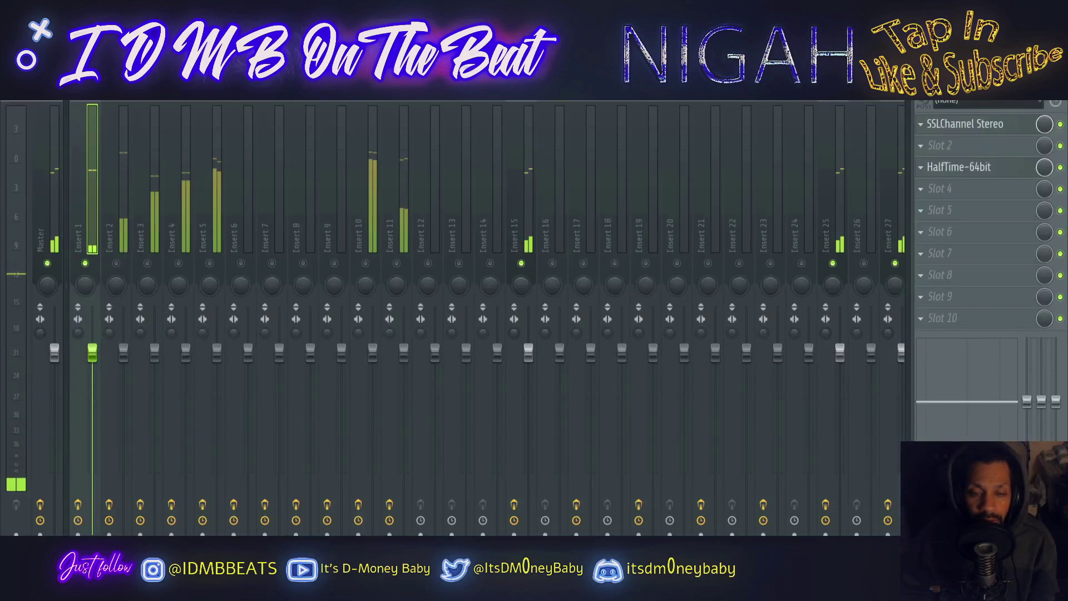
pyautogui.click(966, 124)
pyautogui.press('F6')
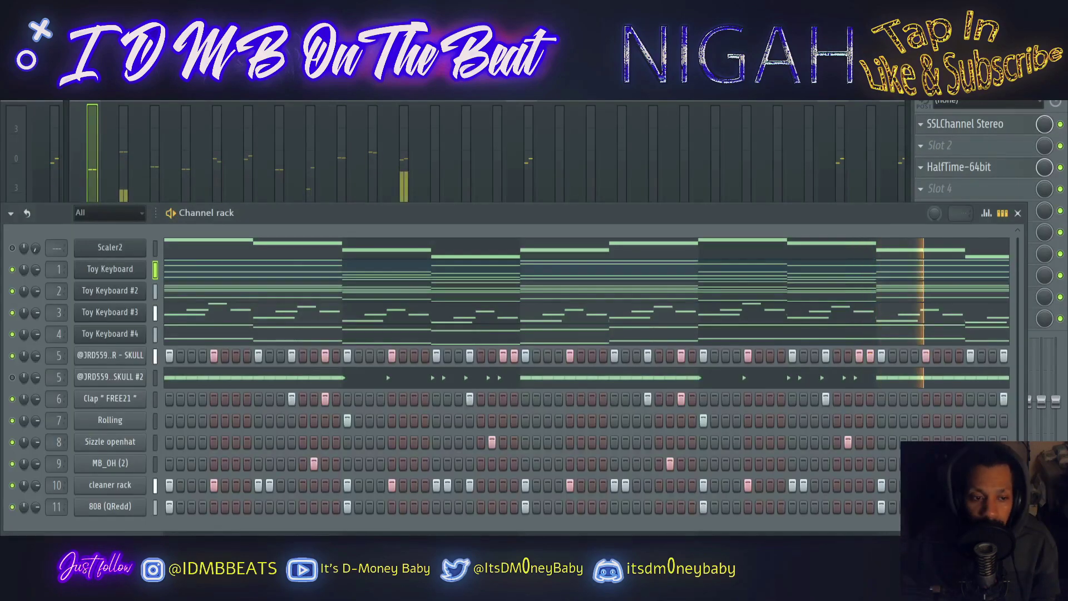
pyautogui.click(111, 270)
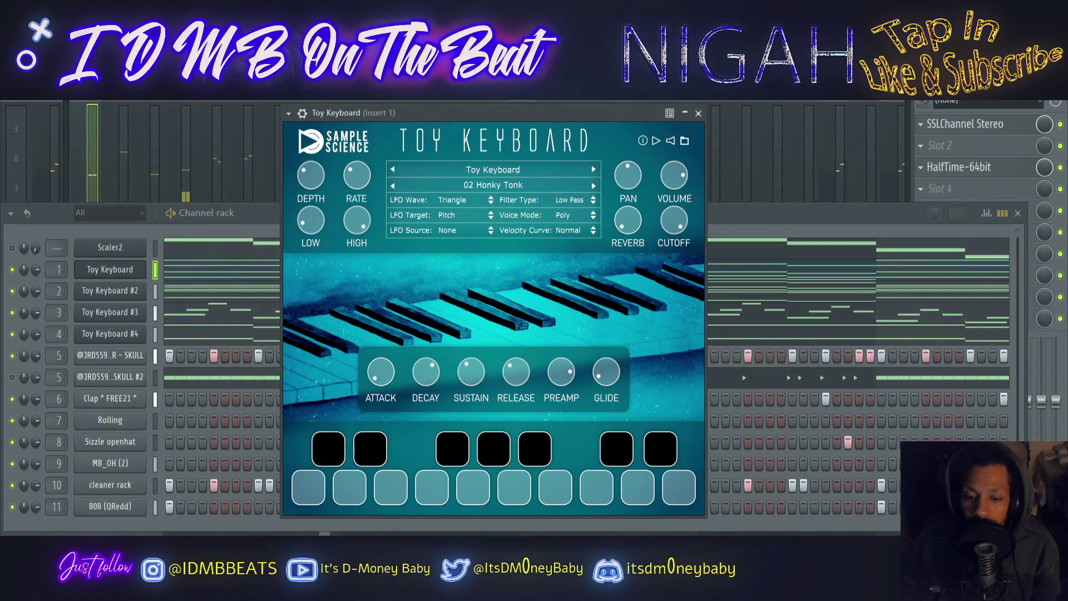
pyautogui.click(698, 113)
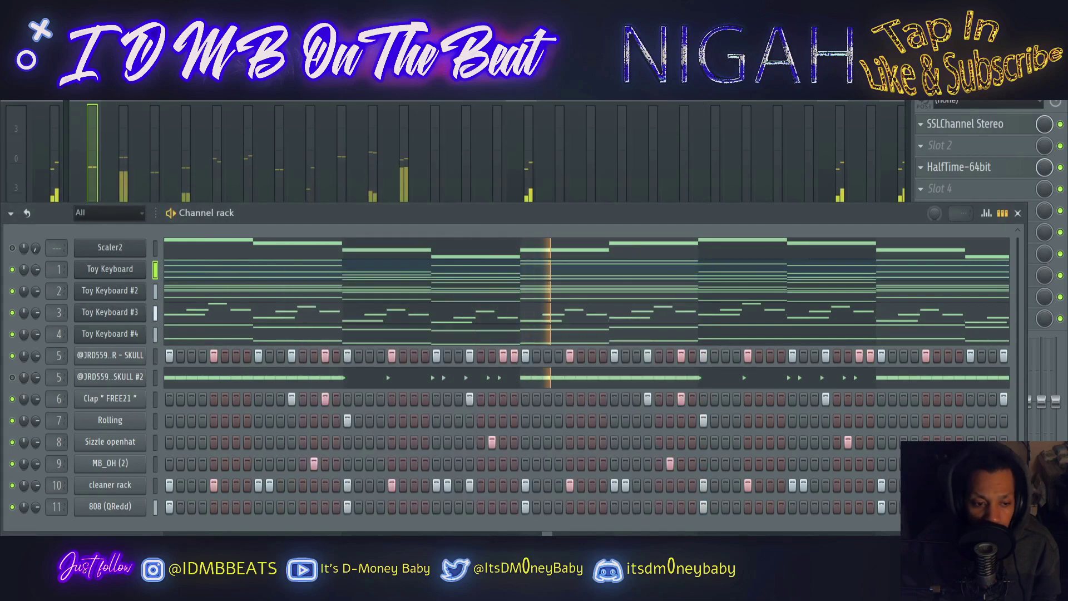
# - Set the ValhallaVintageVerb attack on Insert 5 to 1.3 % and lower the reverb's size
pyautogui.press('F6')
pyautogui.scroll(-6, 959, 166)
pyautogui.click(966, 123)
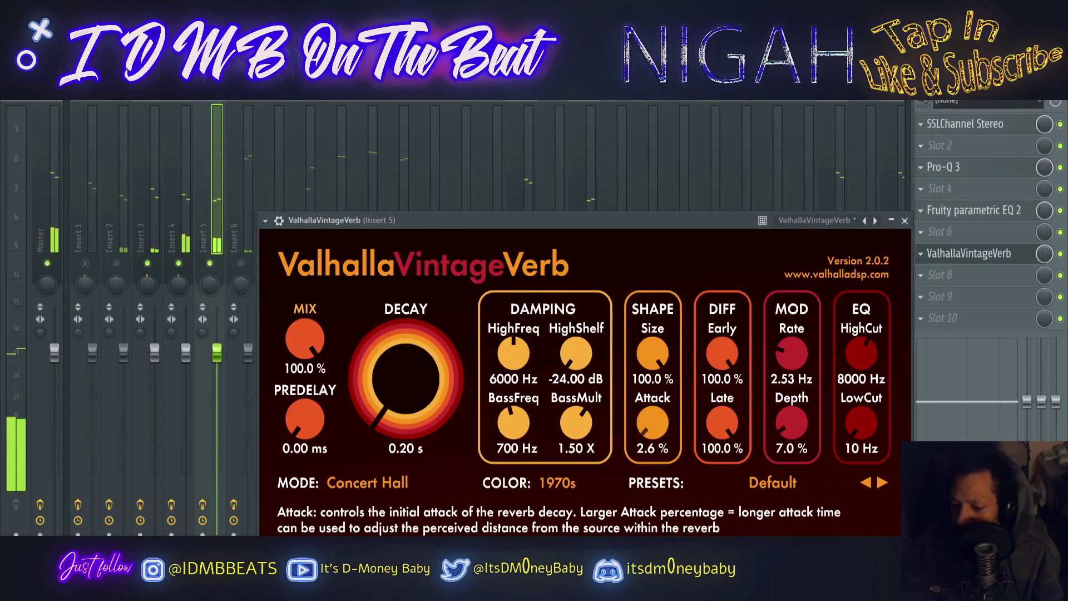
pyautogui.moveTo(653, 423); pyautogui.dragTo(653, 425)
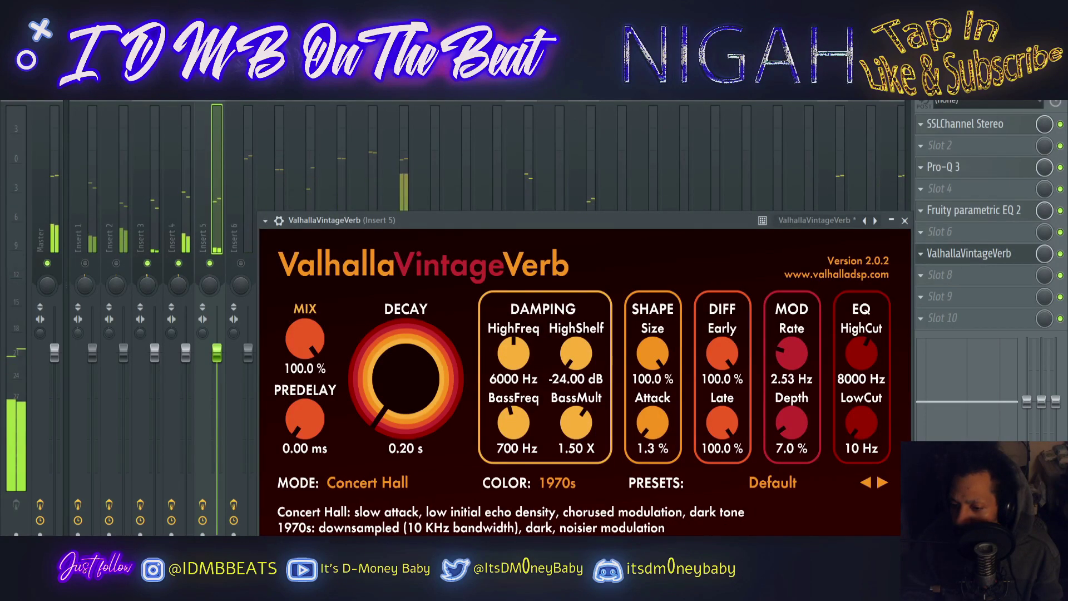
pyautogui.moveTo(653, 354); pyautogui.dragTo(653, 373)
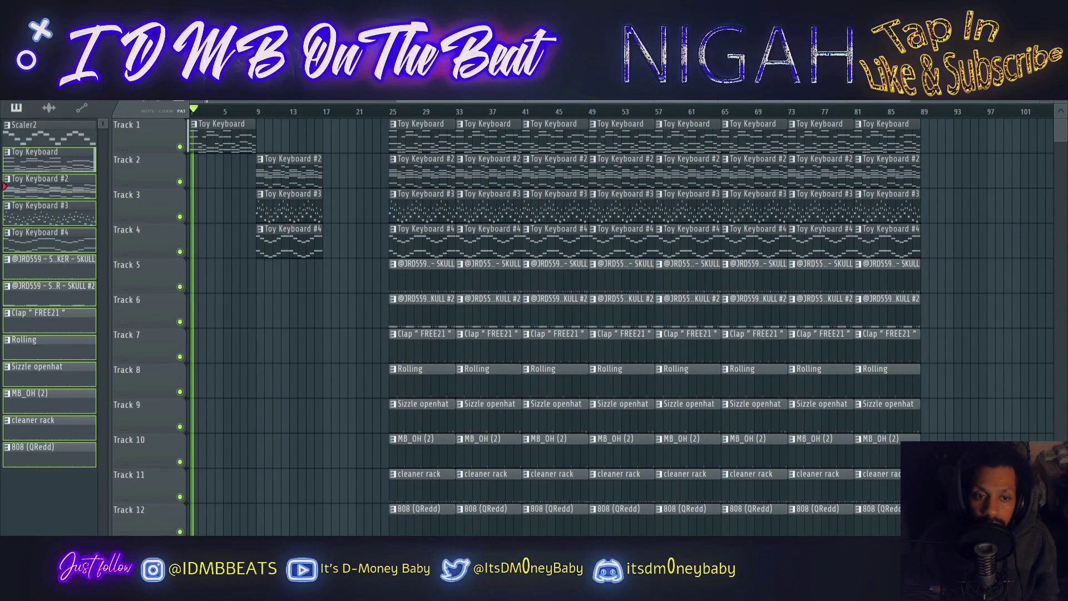
# - Audition the arrangement briefly and review the C5 percussion notes across all eight bars of the pattern
pyautogui.press('space')
pyautogui.press('space')
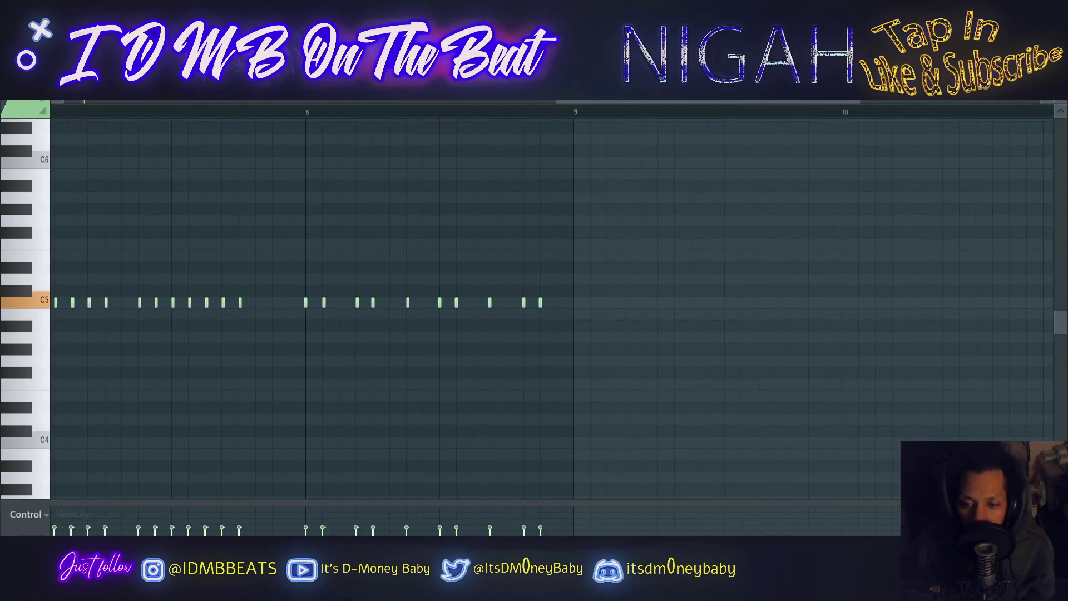
pyautogui.scroll(-4, 790, 301)
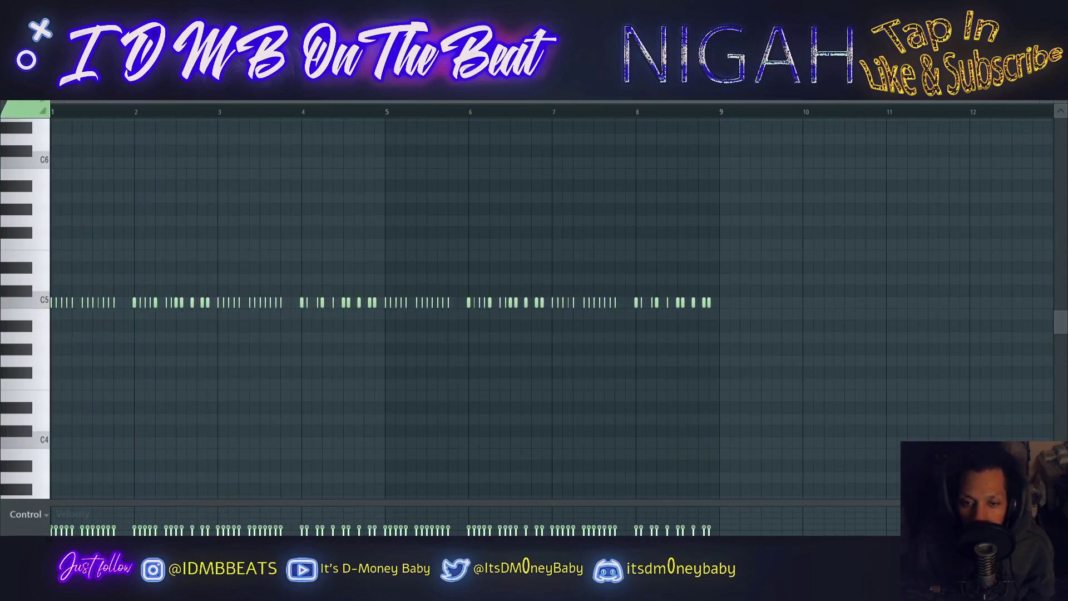
pyautogui.press('F5')
pyautogui.scroll(-3, 905, 300)
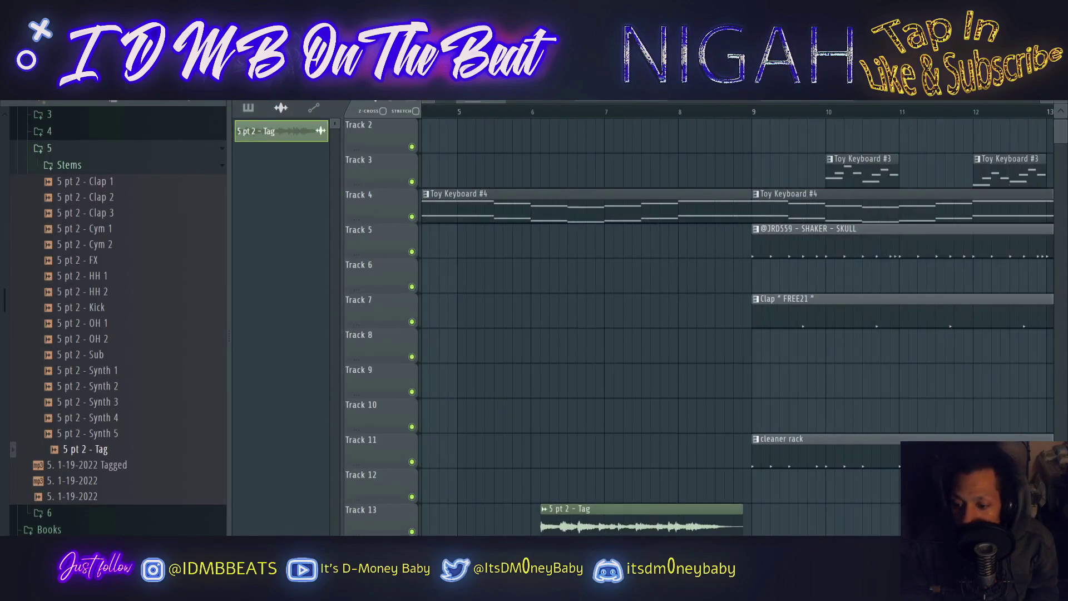
# - Move the 5 pt 2 - Tag clip on Track 13 about one bar later in the playlist
pyautogui.press('space')
pyautogui.scroll(-3, 651, 517)
pyautogui.moveTo(651, 517); pyautogui.dragTo(724, 518)
pyautogui.scroll(2, 683, 517)
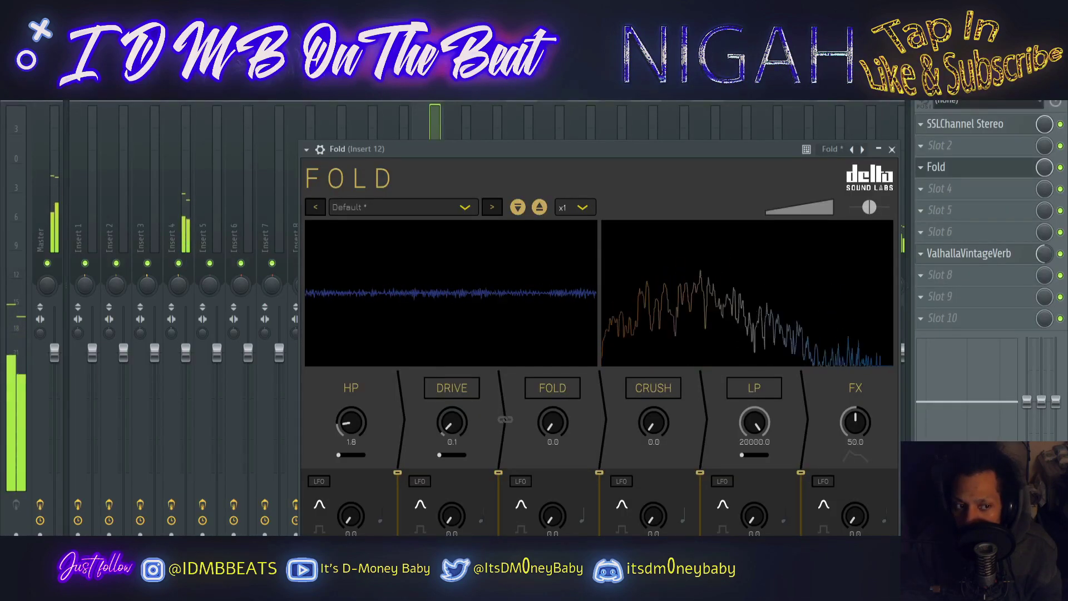
# - Close the Fold effect window of Insert 12 and select the Insert 1 mixer track
pyautogui.press('Escape')
pyautogui.scroll(3, 969, 253)
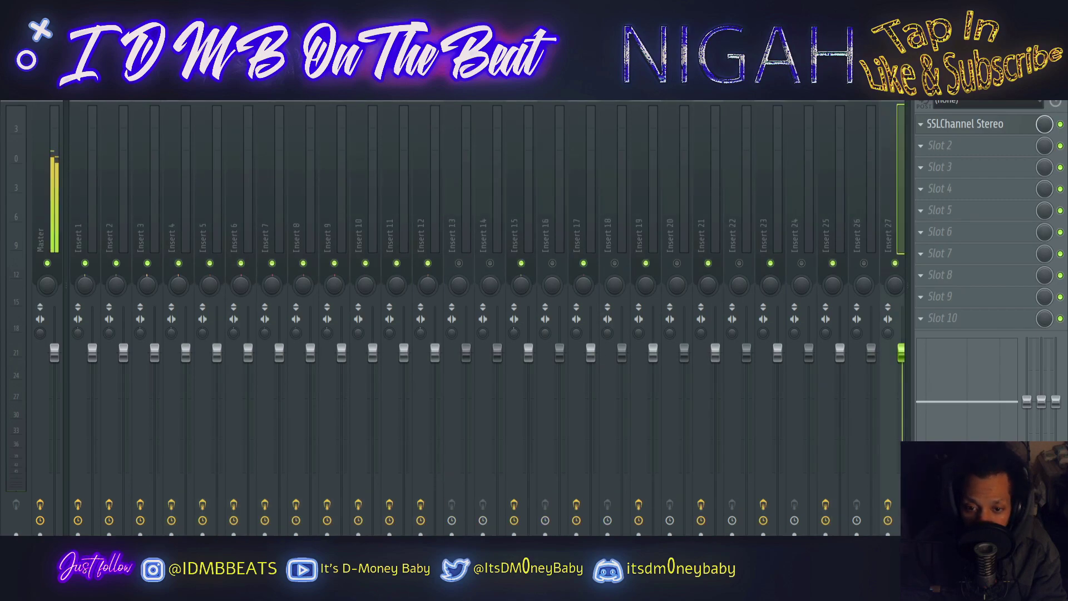
pyautogui.click(82, 222)
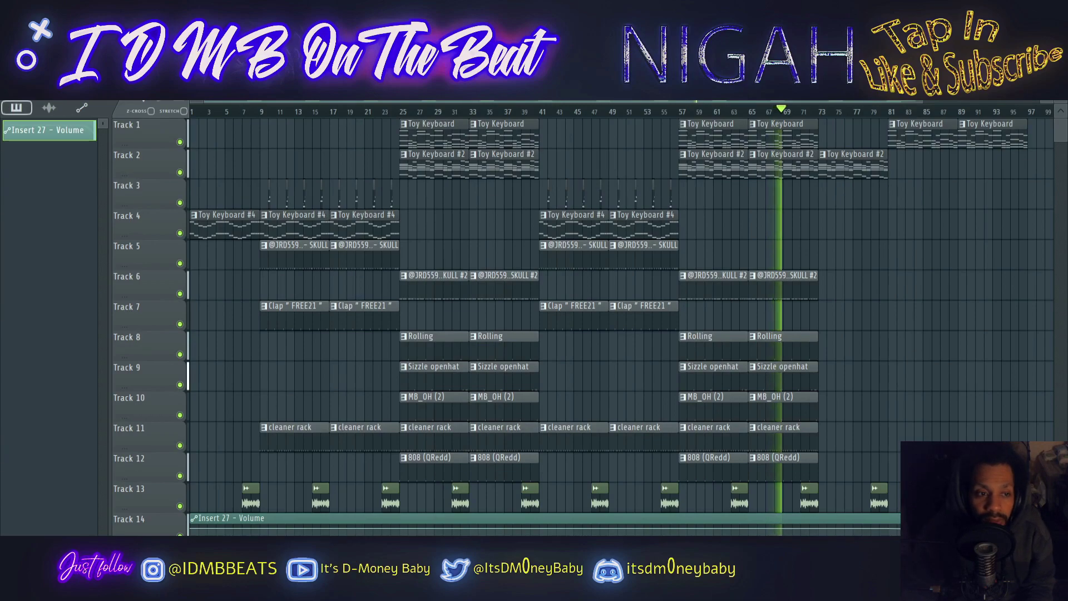
# - Show the project's patterns and choose Toy Keyboard #3 as the clip to place on Track 3
pyautogui.click(16, 108)
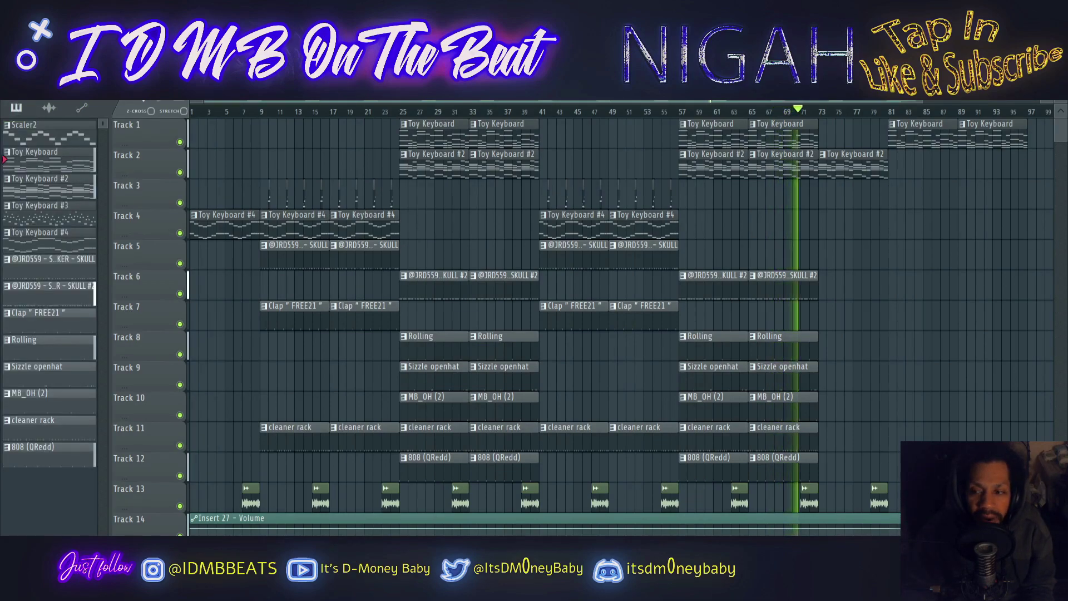
pyautogui.click(49, 214)
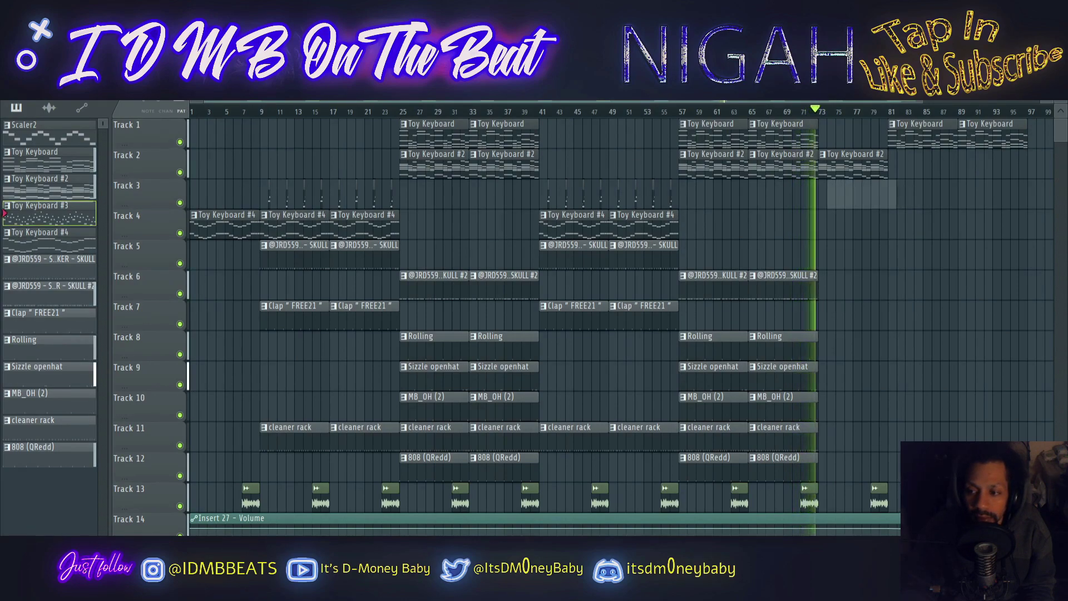